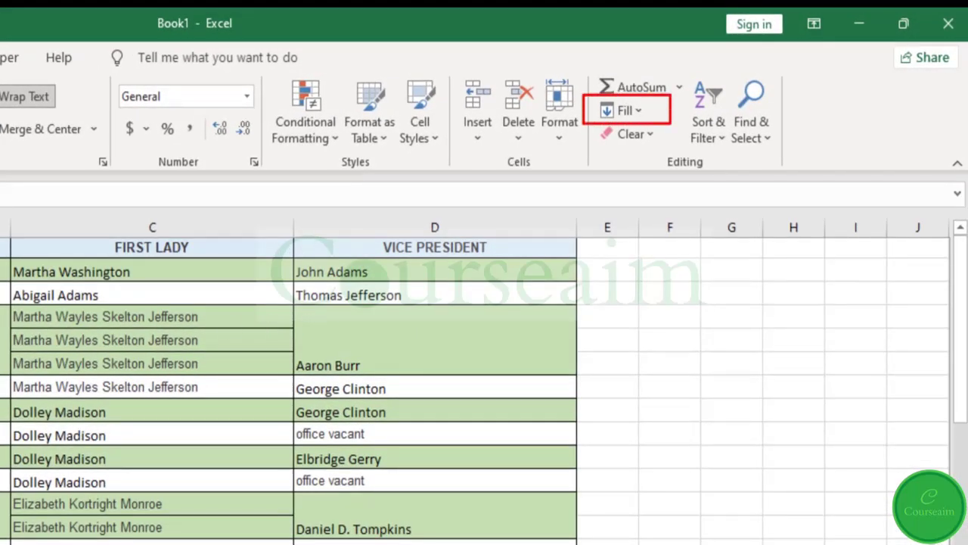
- Open the Fill options list and dismiss it without filling, then scroll the sheet
click(638, 111)
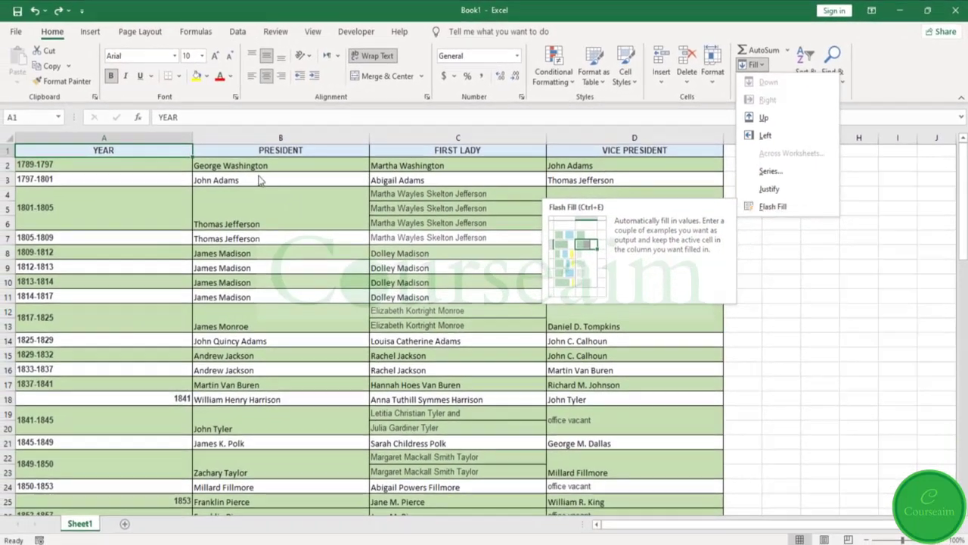
click(150, 147)
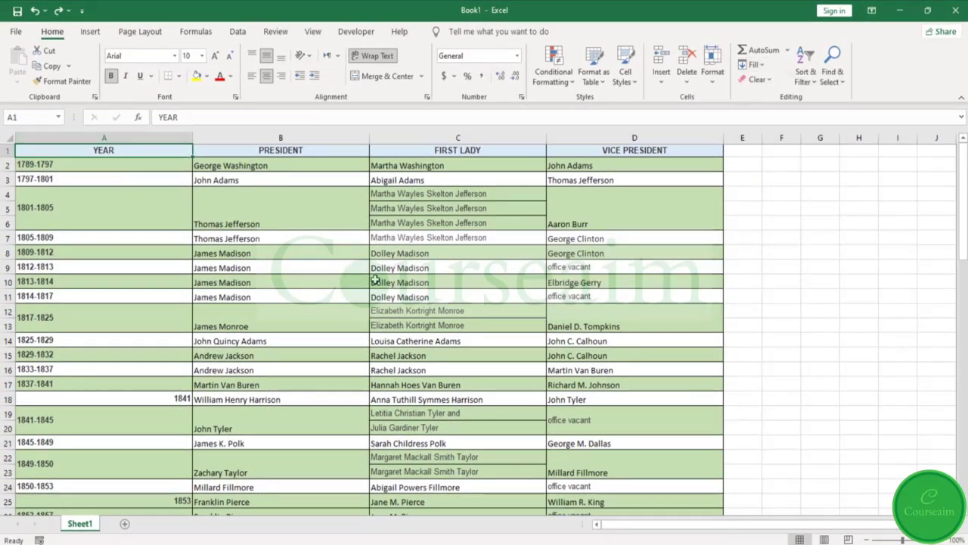
scroll(450, 195, down, 13)
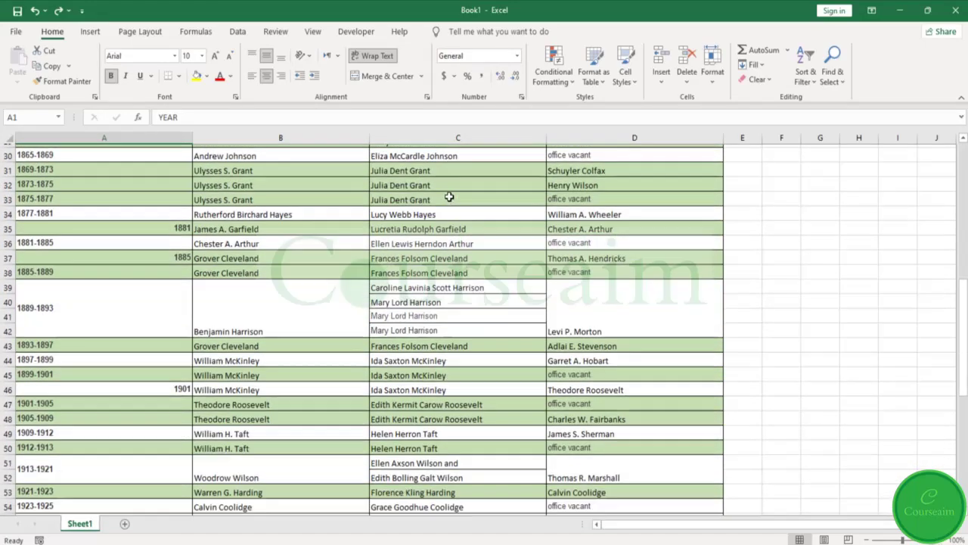
scroll(449, 197, down, 6)
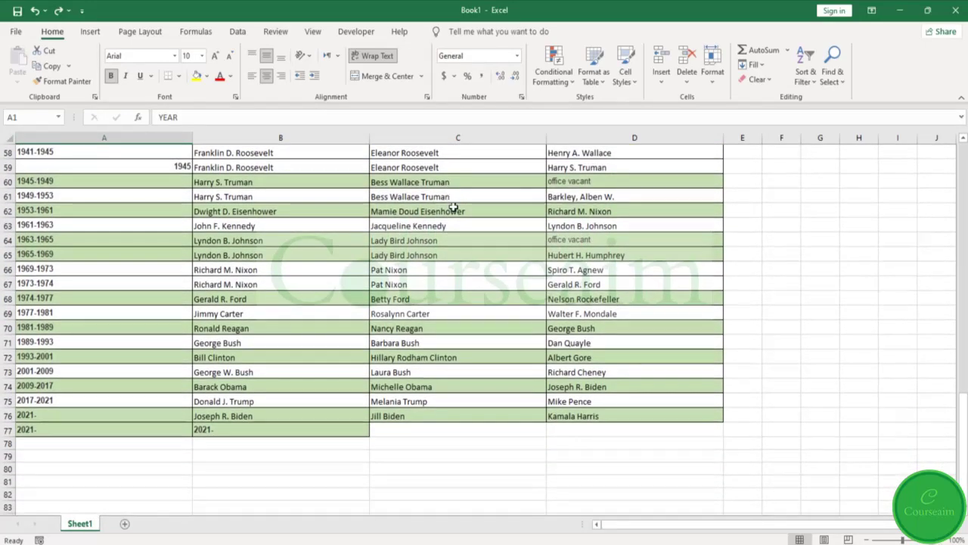
scroll(453, 207, up, 5)
scroll(452, 208, up, 14)
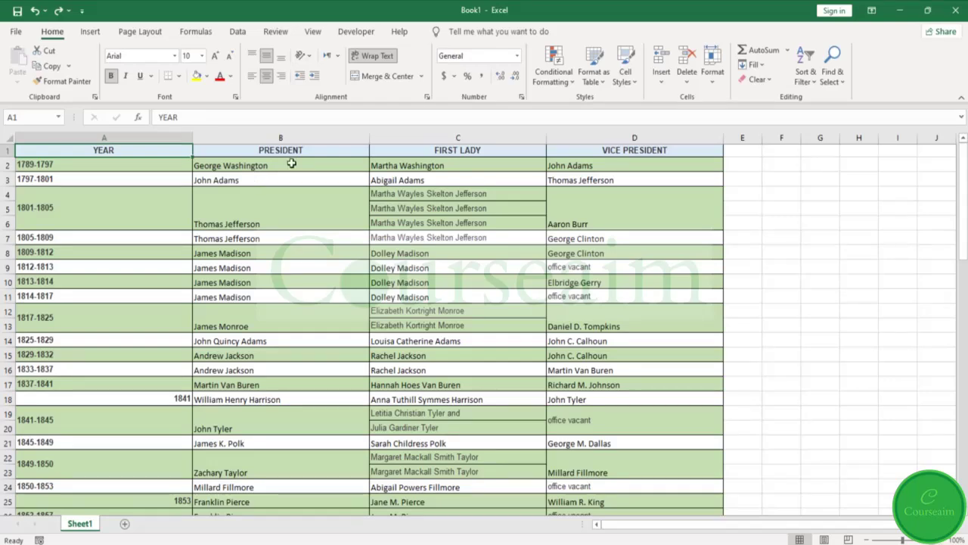
- Insert two blank columns at C:D, shifting FIRST LADY and VICE PRESIDENT to E and F
click(405, 137)
drag(562, 137, 564, 137)
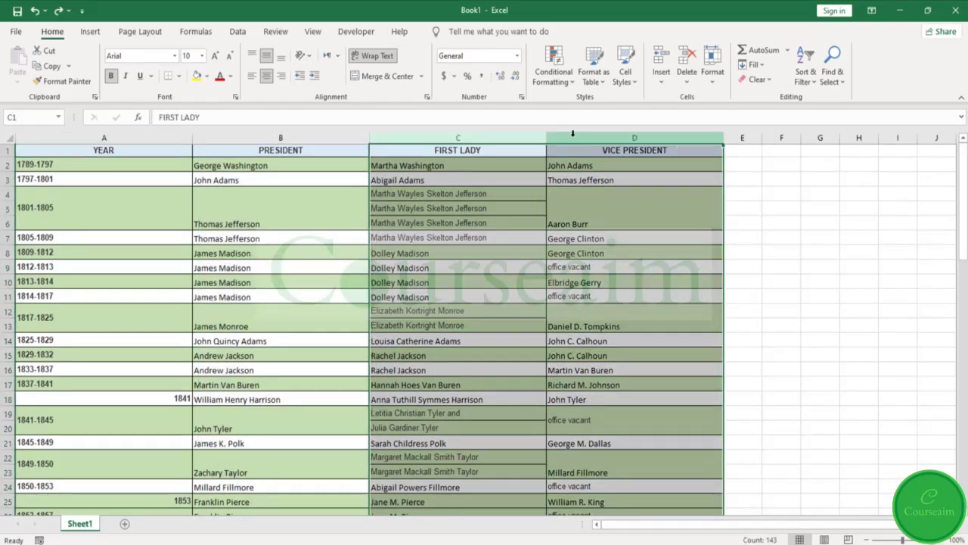
right_click(461, 134)
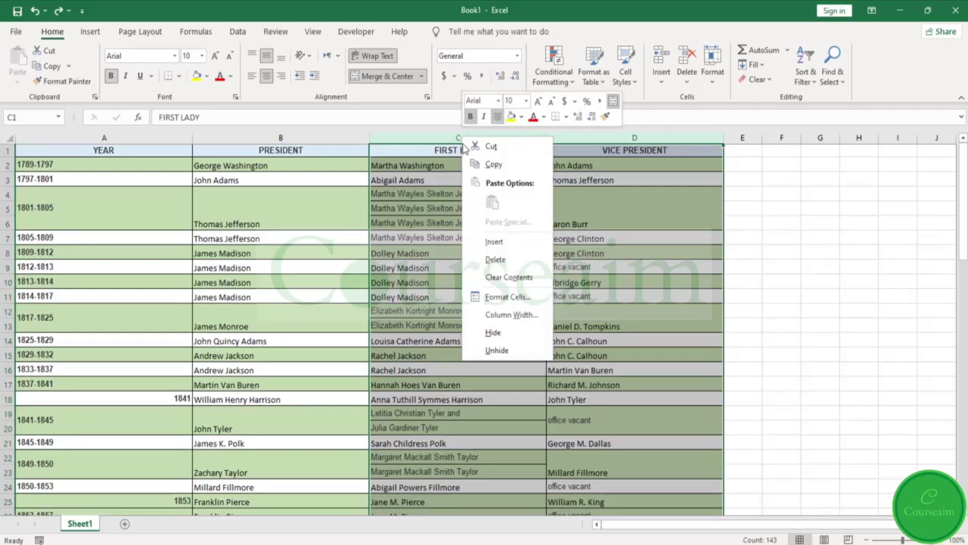
click(494, 241)
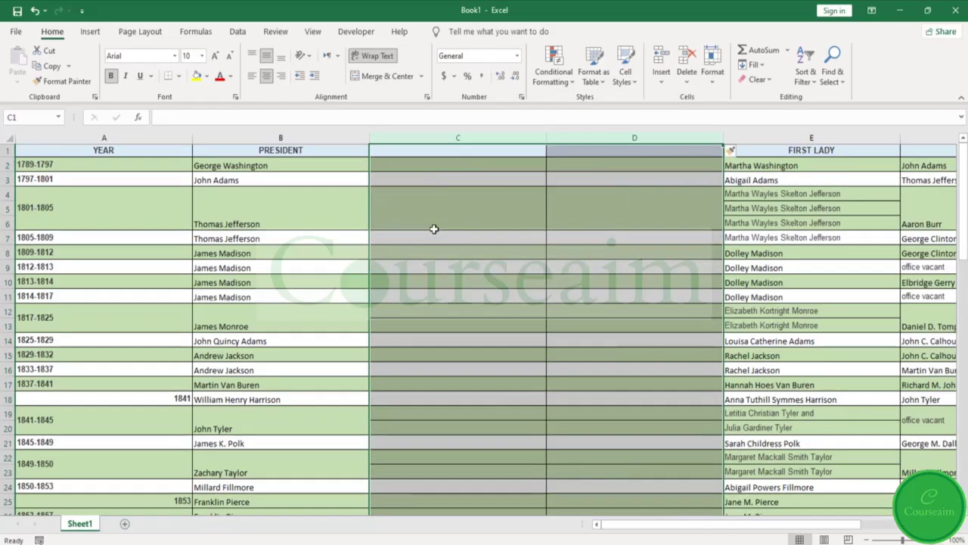
click(456, 149)
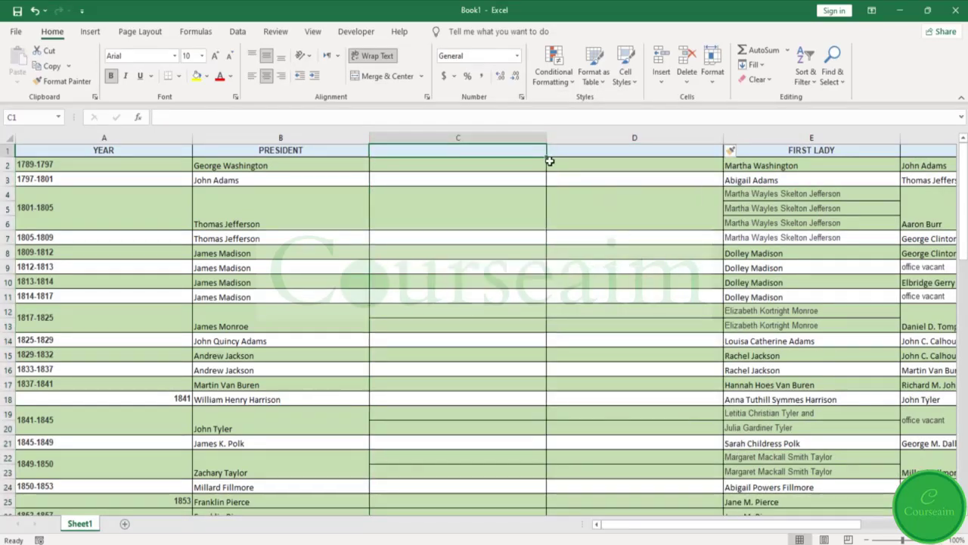
- Enter George and Washington in C2:D2, and John and Adams in C3:D3
click(469, 165)
text(George)
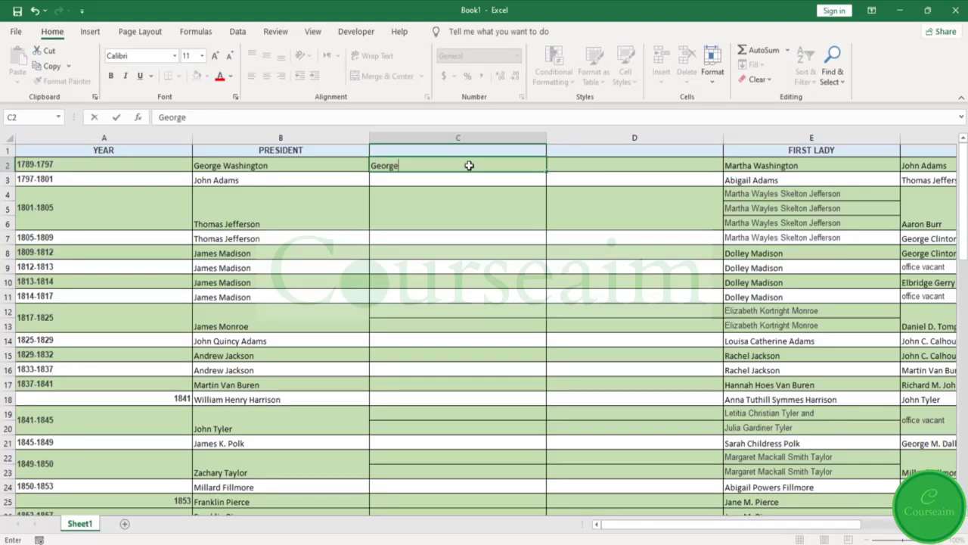
click(564, 163)
text(Wa)
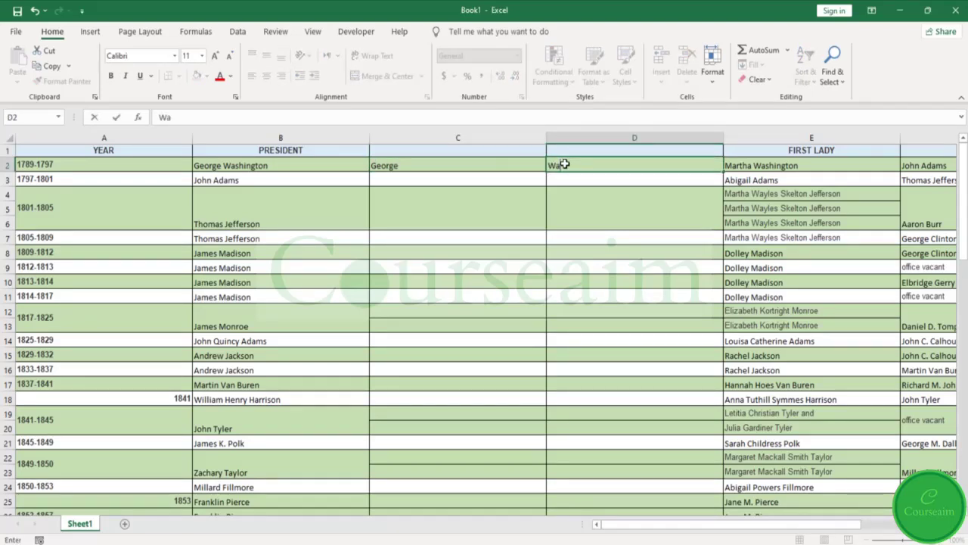
text(shington)
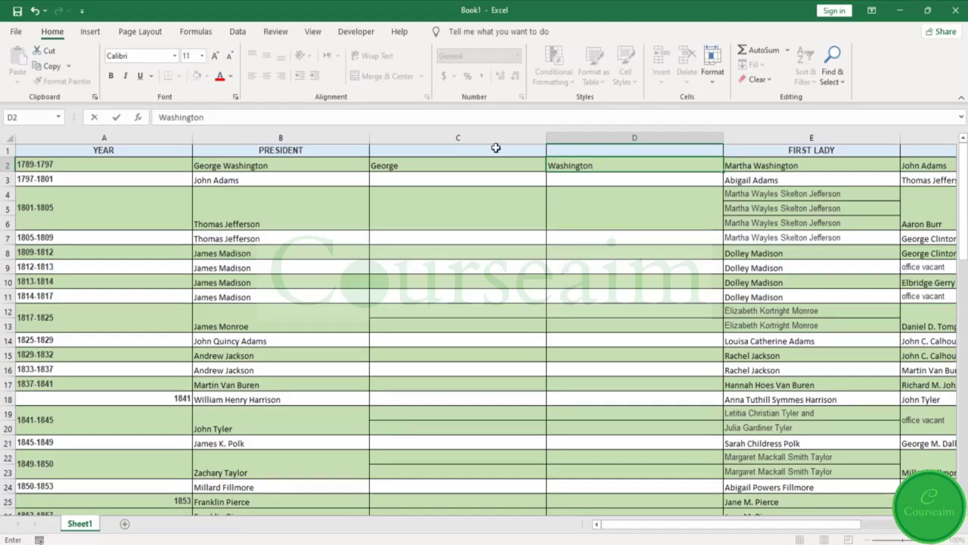
click(397, 181)
text(John)
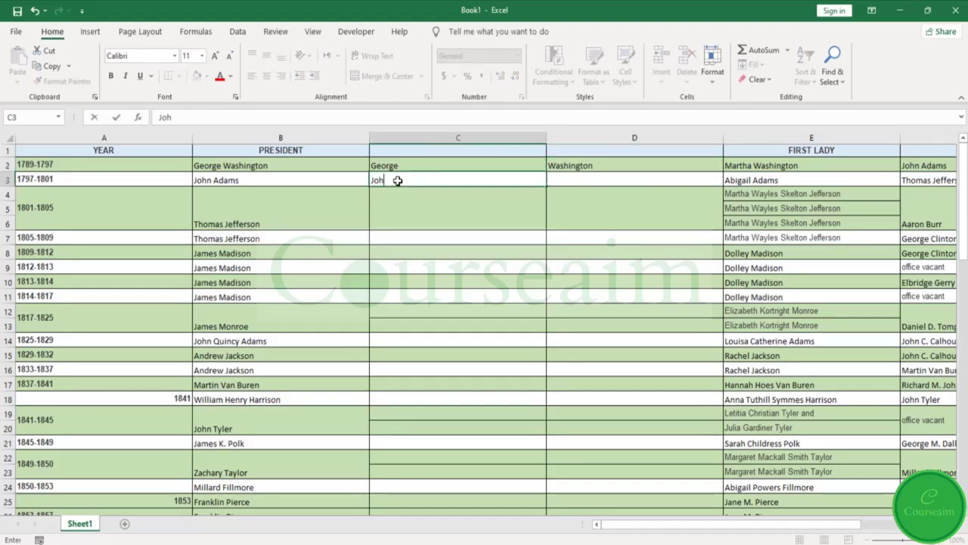
click(609, 182)
text(Adams)
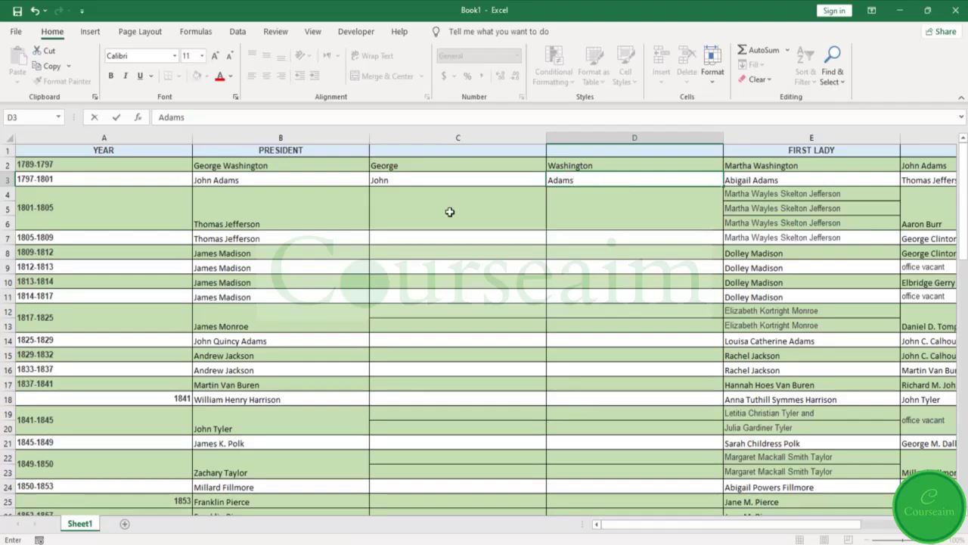
click(454, 207)
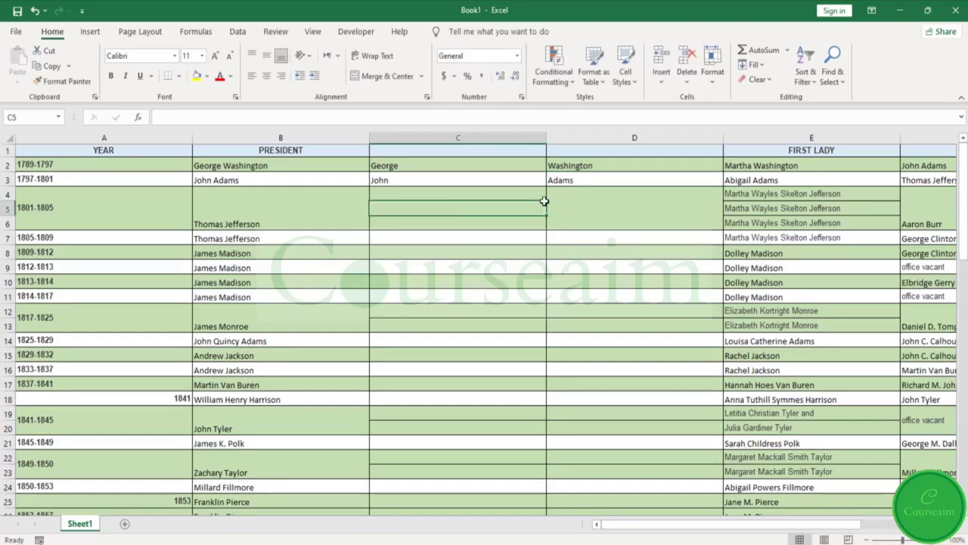
- Select the example names in C2:C3 and extend the selection down to C77
scroll(478, 190, down, 9)
scroll(479, 190, up, 9)
drag(465, 161, 475, 182)
scroll(485, 212, down, 5)
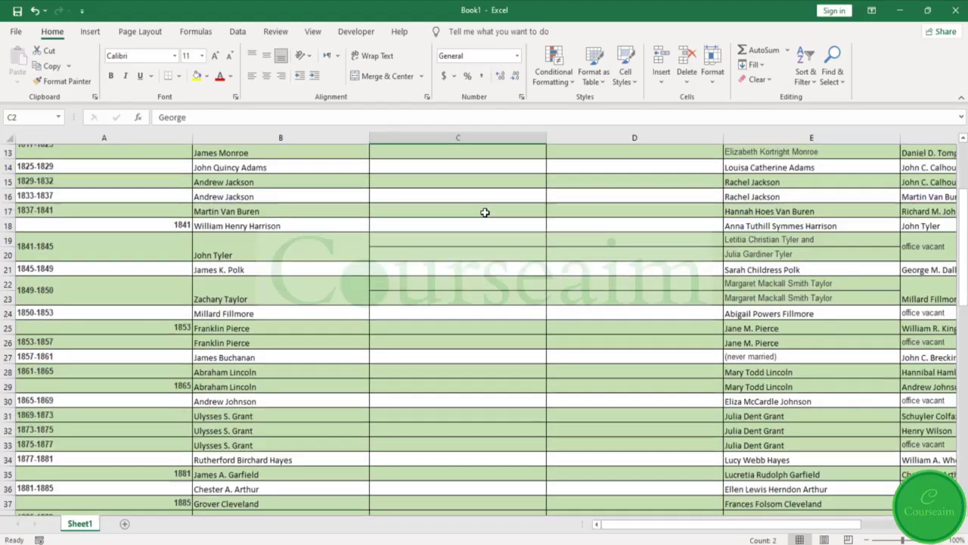
scroll(485, 217, down, 18)
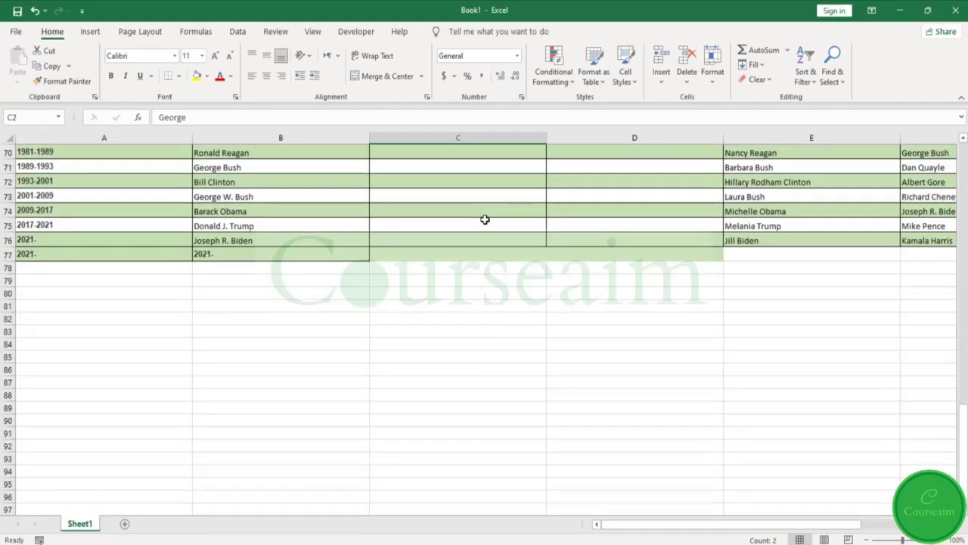
shift+click(486, 254)
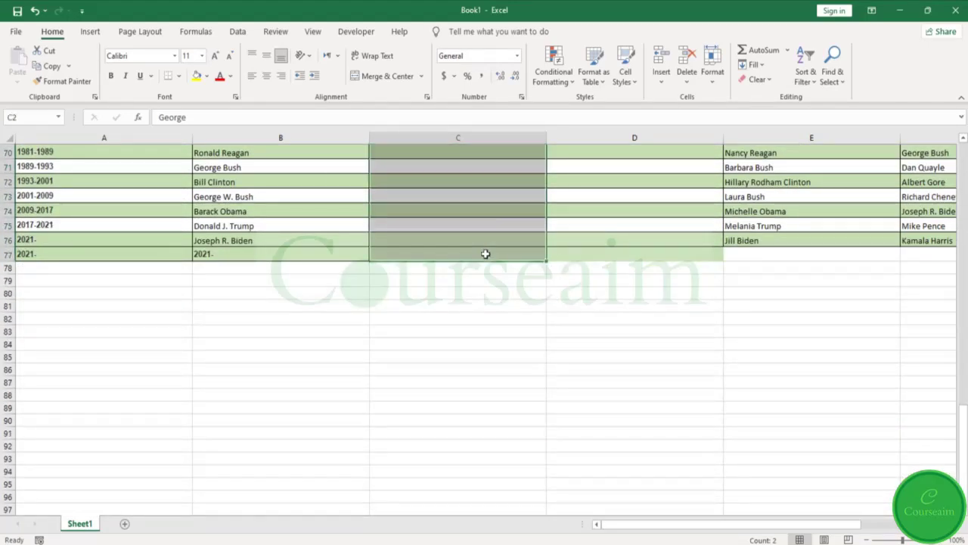
scroll(486, 254, up, 16)
scroll(485, 254, up, 7)
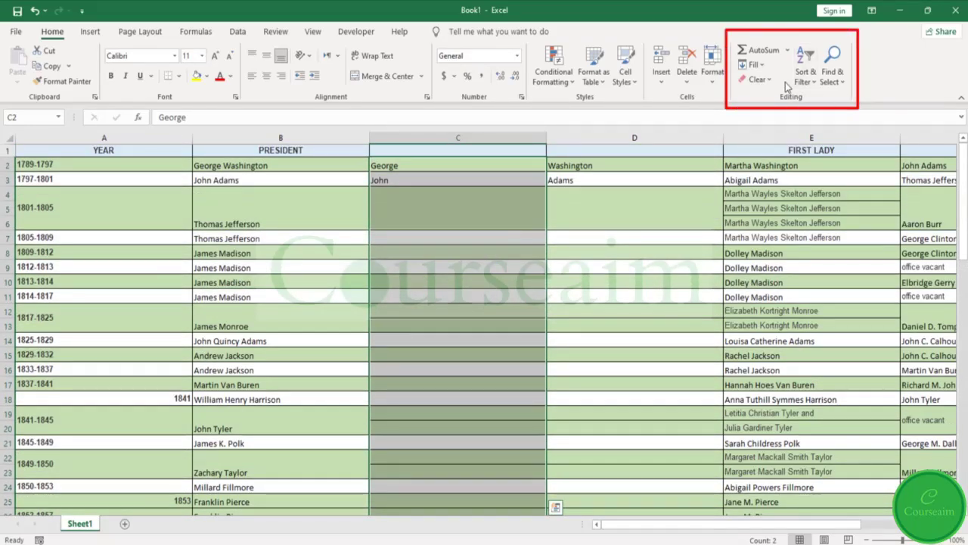
- Flash Fill column C with first names such as Thomas, James and Franklin, then check the results
click(761, 65)
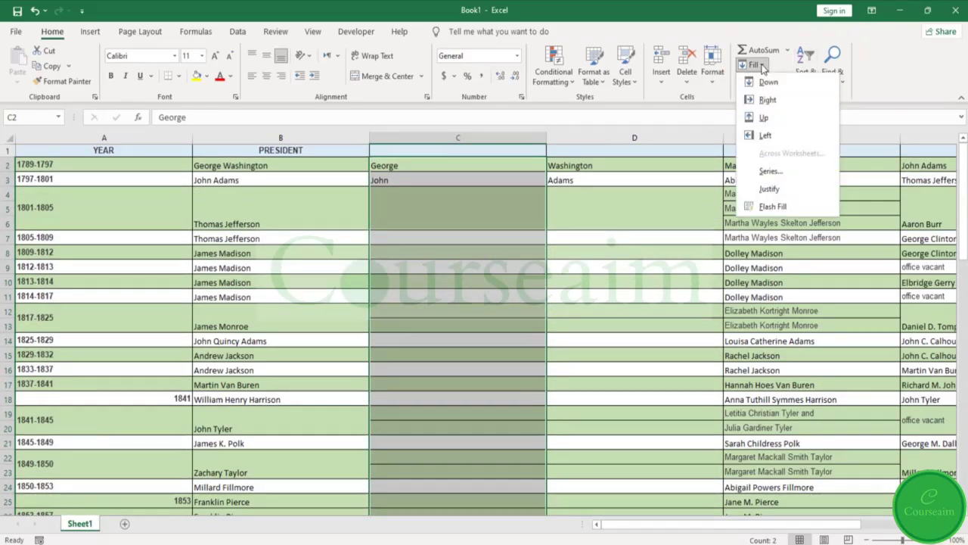
click(770, 207)
scroll(466, 272, down, 8)
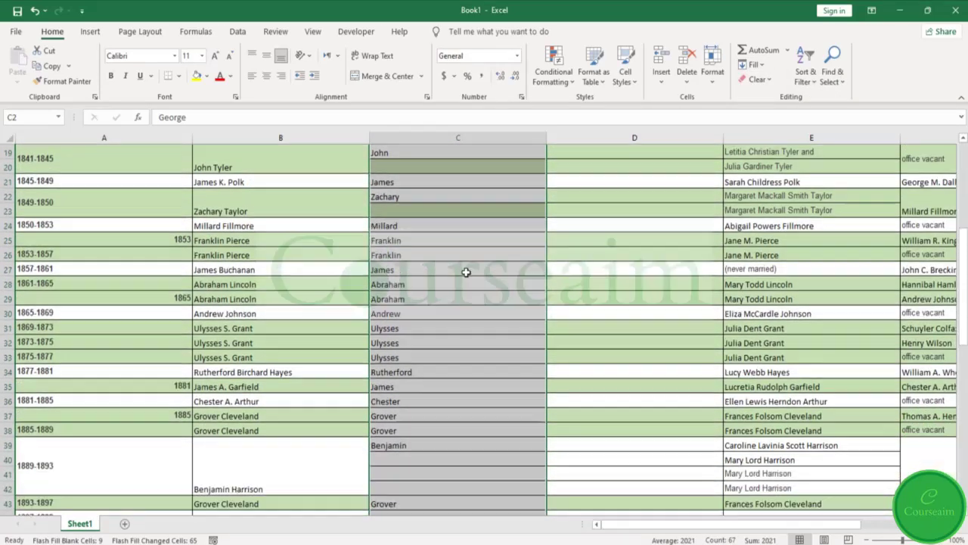
scroll(466, 272, down, 11)
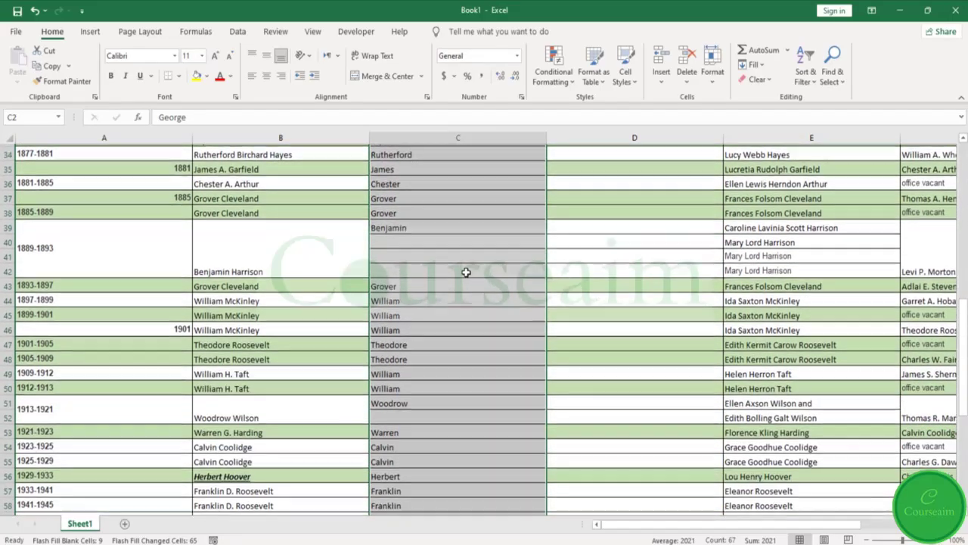
scroll(466, 272, up, 19)
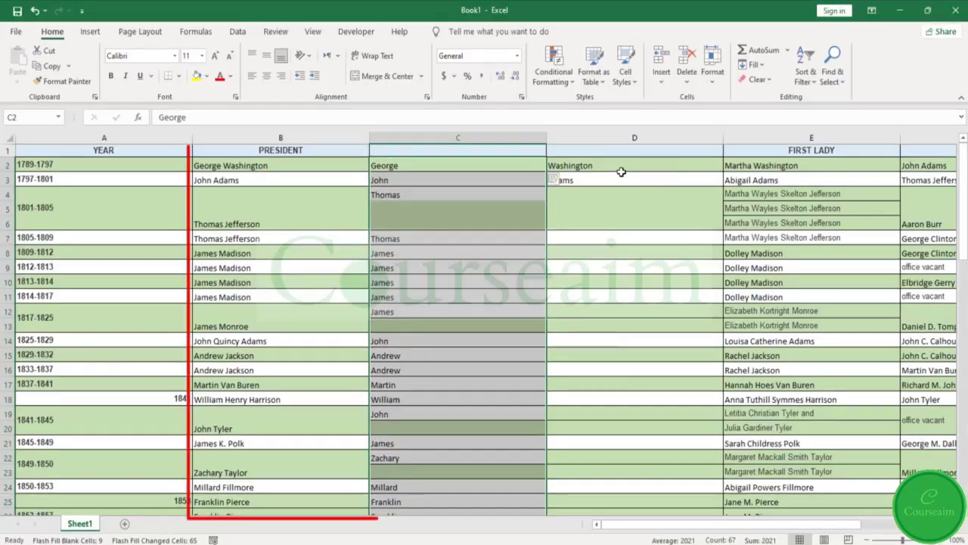
- Select the last-name examples in D2:D3 and extend the selection down to D77
click(619, 145)
drag(602, 168, 603, 180)
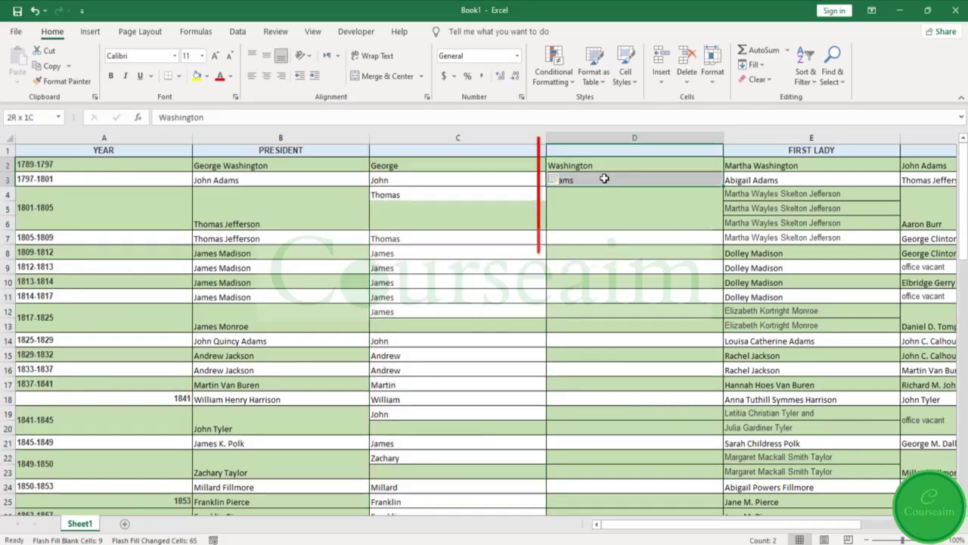
scroll(683, 199, down, 18)
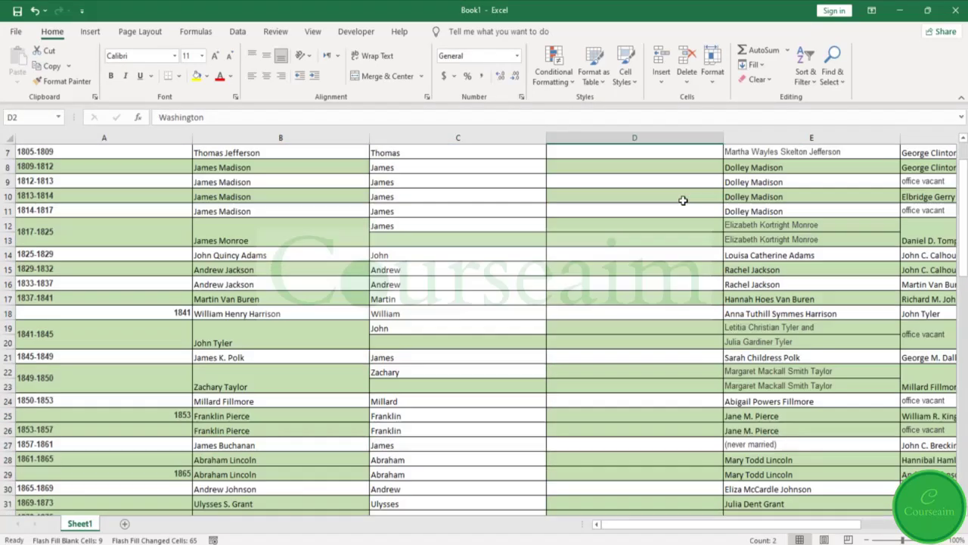
scroll(683, 203, down, 1)
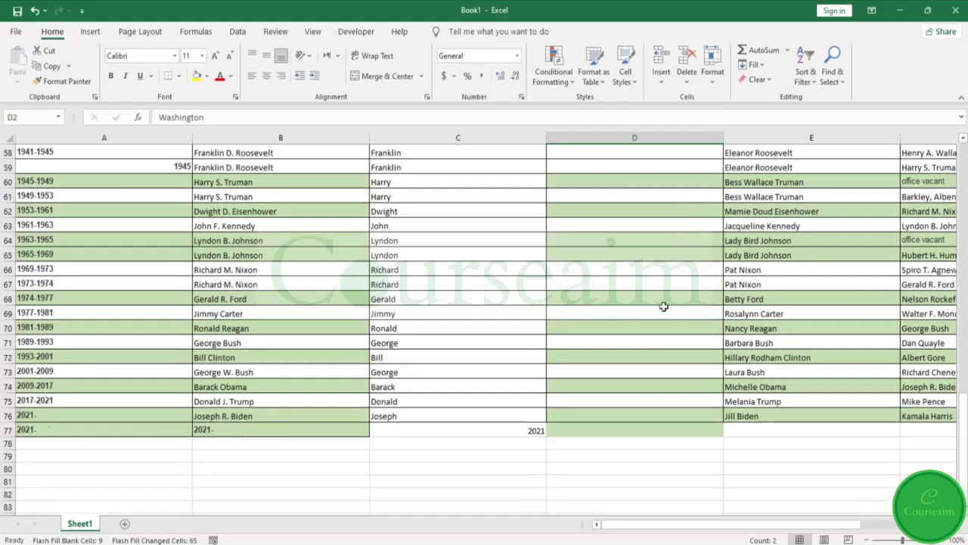
shift+click(637, 430)
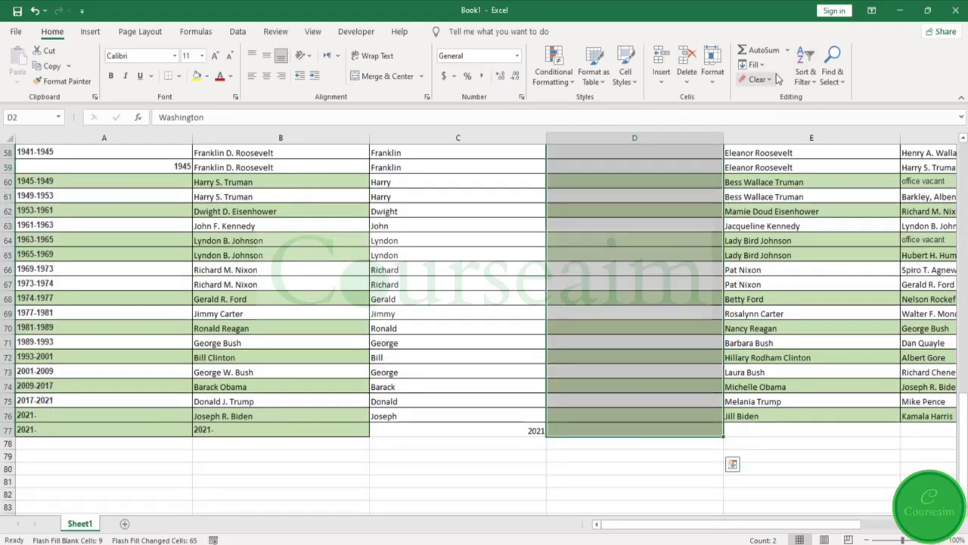
- Flash Fill column D with last names like Jefferson, Madison and Harrison, and review them
click(754, 65)
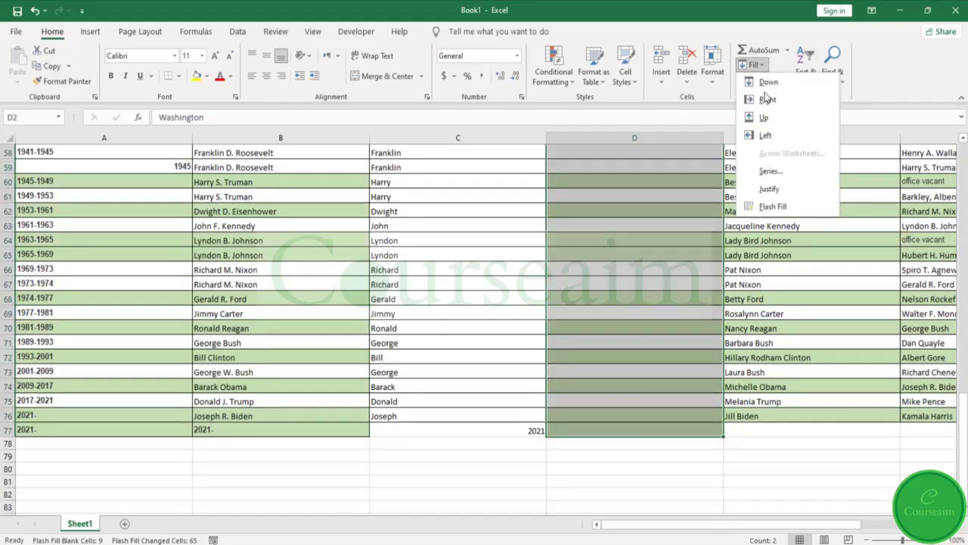
click(771, 207)
scroll(677, 209, down, 10)
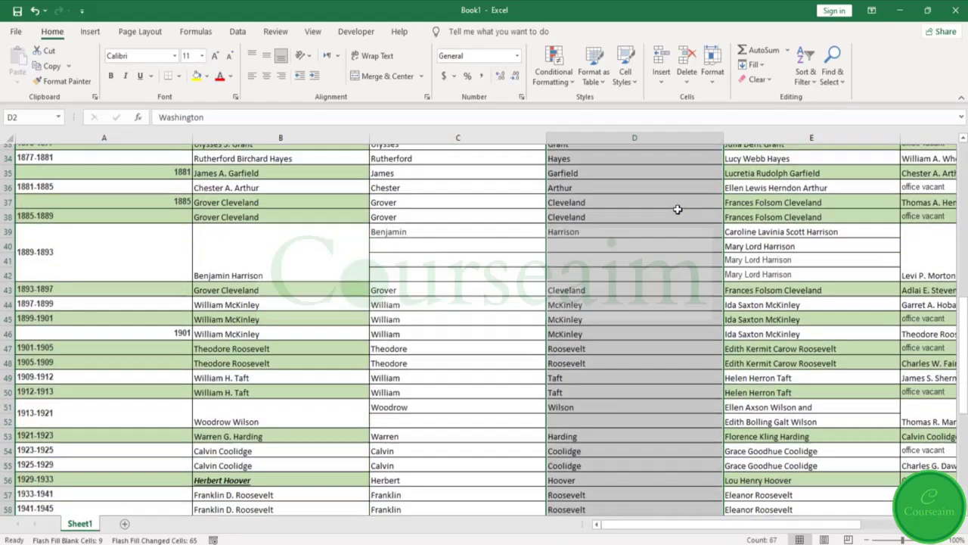
scroll(677, 209, down, 1)
scroll(678, 204, up, 12)
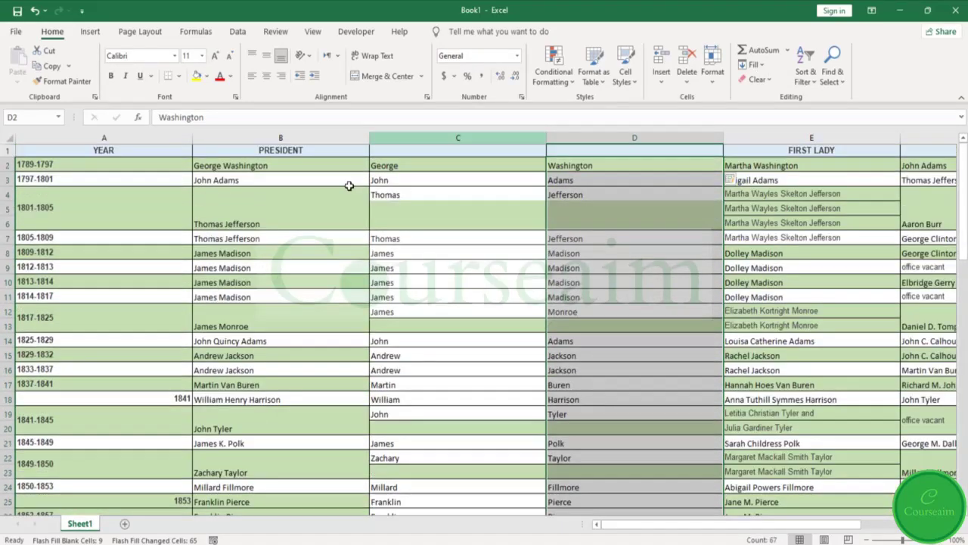
click(433, 165)
scroll(454, 295, down, 7)
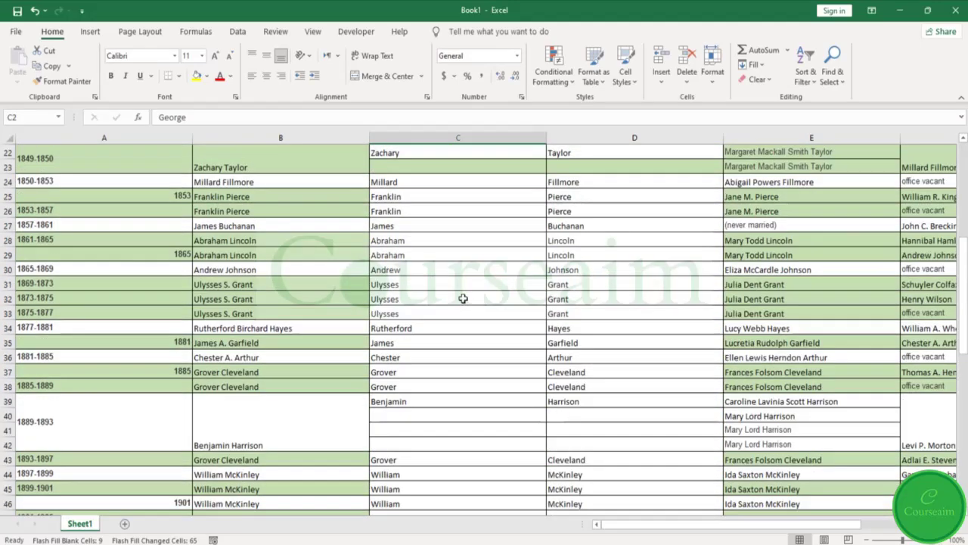
scroll(461, 296, up, 7)
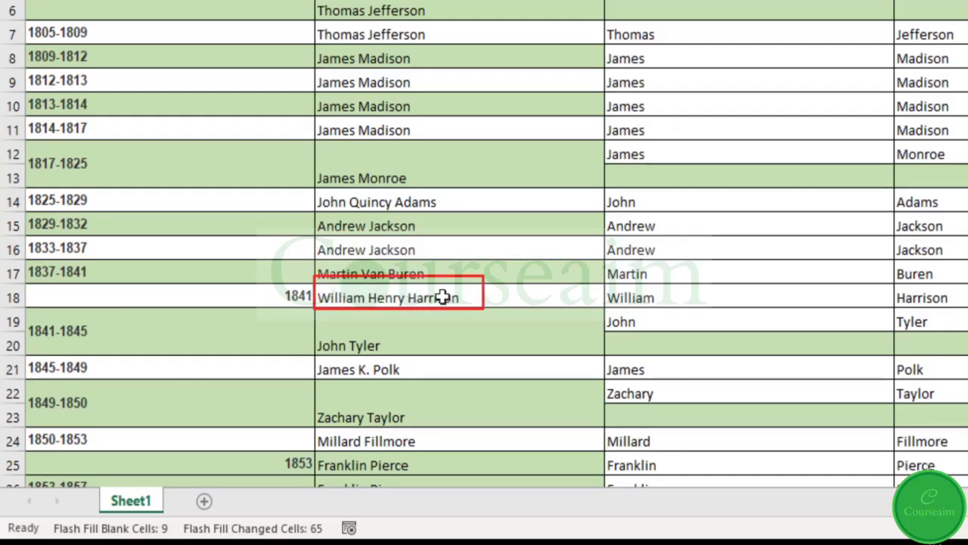
click(401, 300)
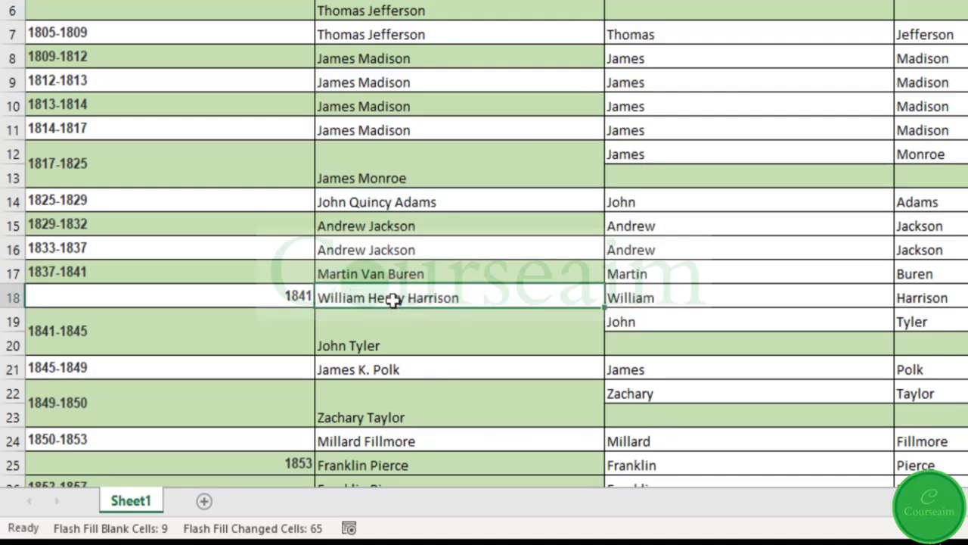
click(379, 370)
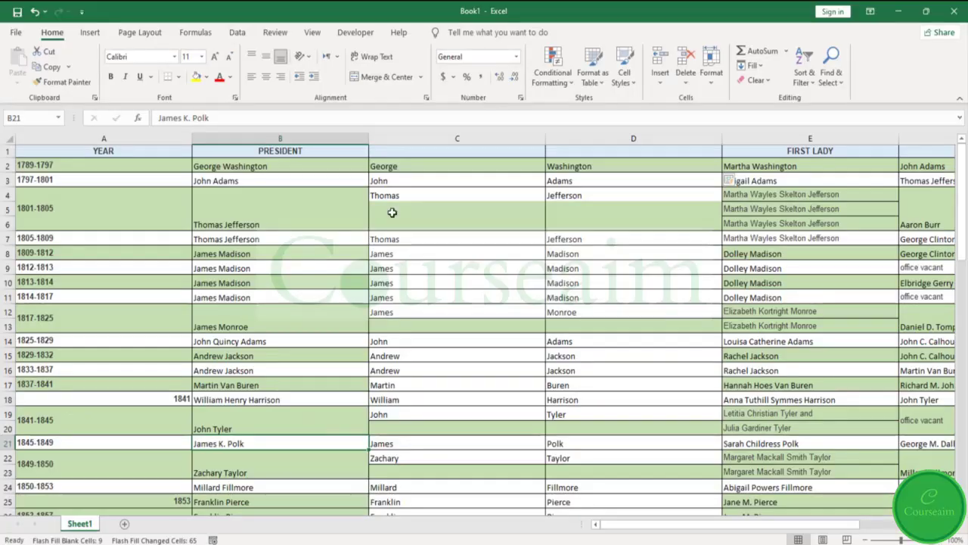
- Clear the first names from C4 downward and enter 'John Quincy' in C14
click(407, 202)
key(ctrl+shift+Down)
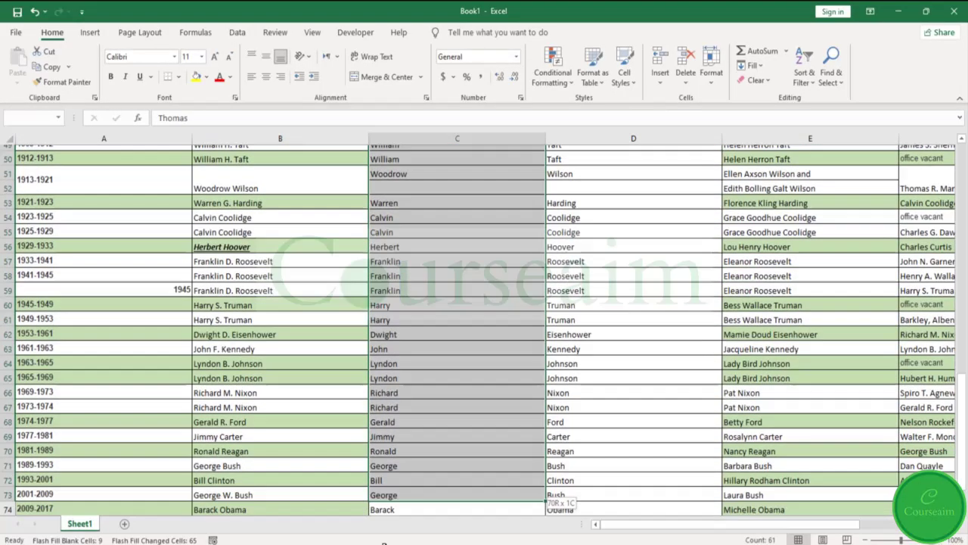
key(Delete)
key(ctrl+BackSpace)
click(290, 310)
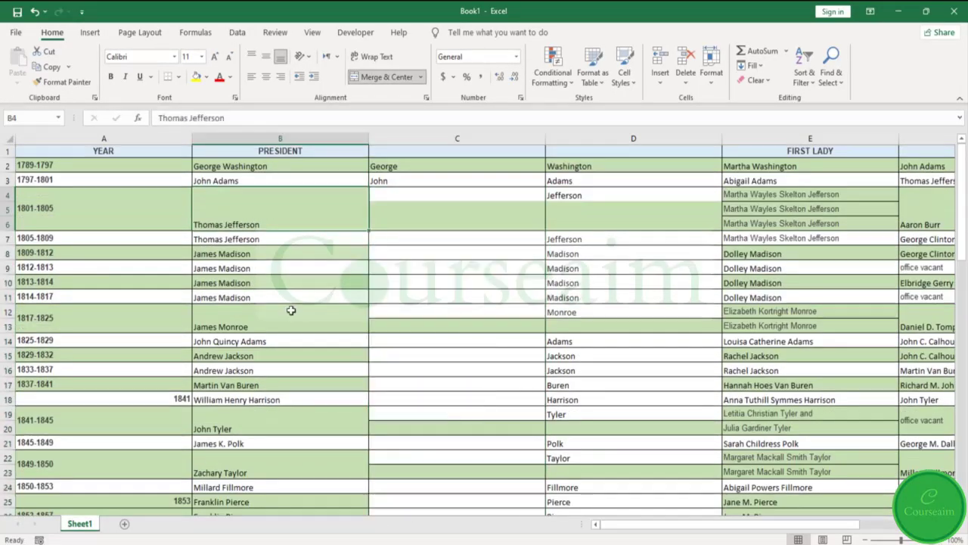
click(391, 341)
text(John)
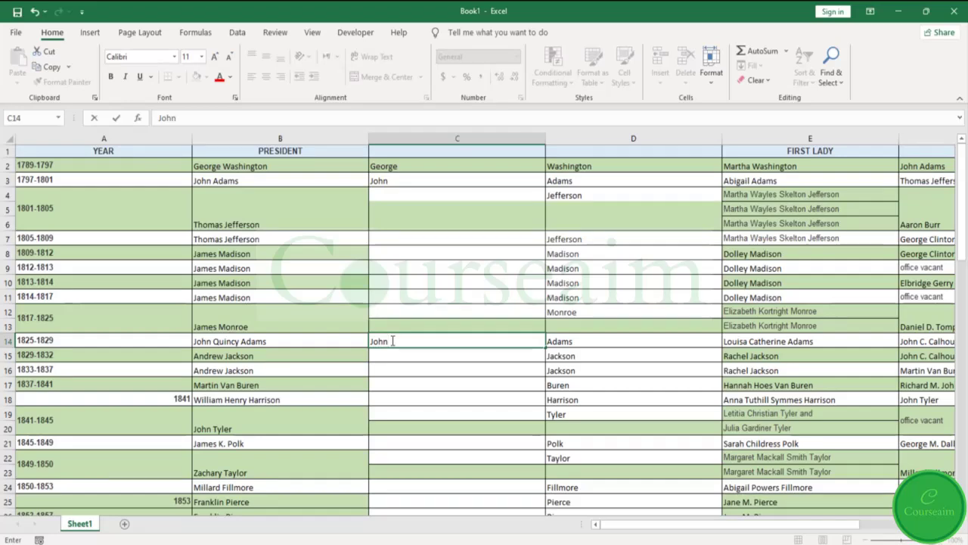
text( Qui)
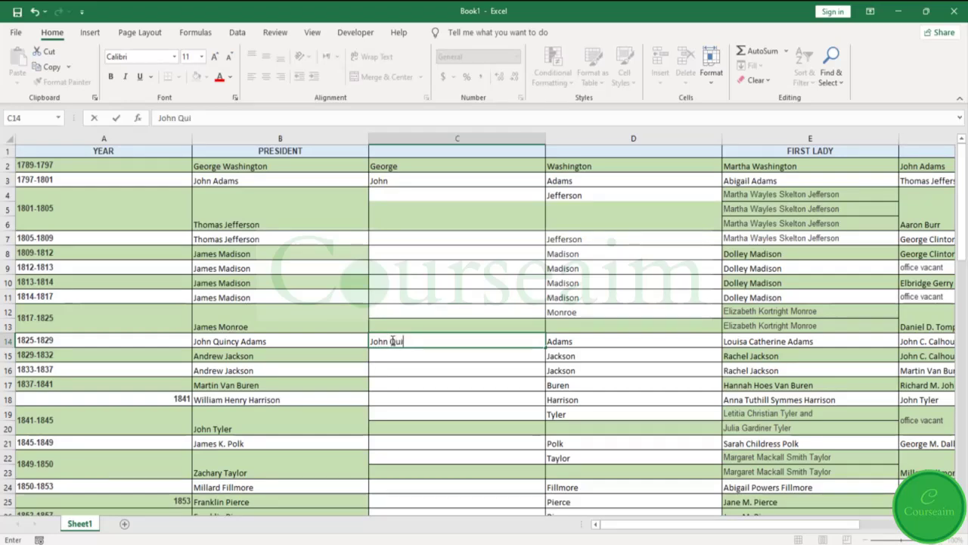
text(ncy)
- Select C2 to the last row and Flash Fill, giving William Henry, James K and Ulysses S
drag(453, 166, 454, 182)
scroll(454, 214, down, 18)
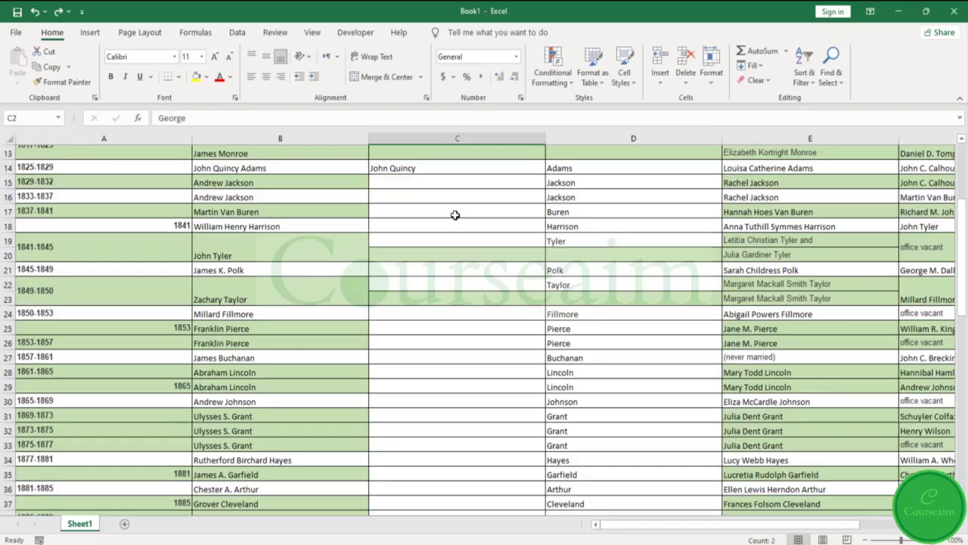
scroll(463, 263, down, 2)
shift+click(477, 386)
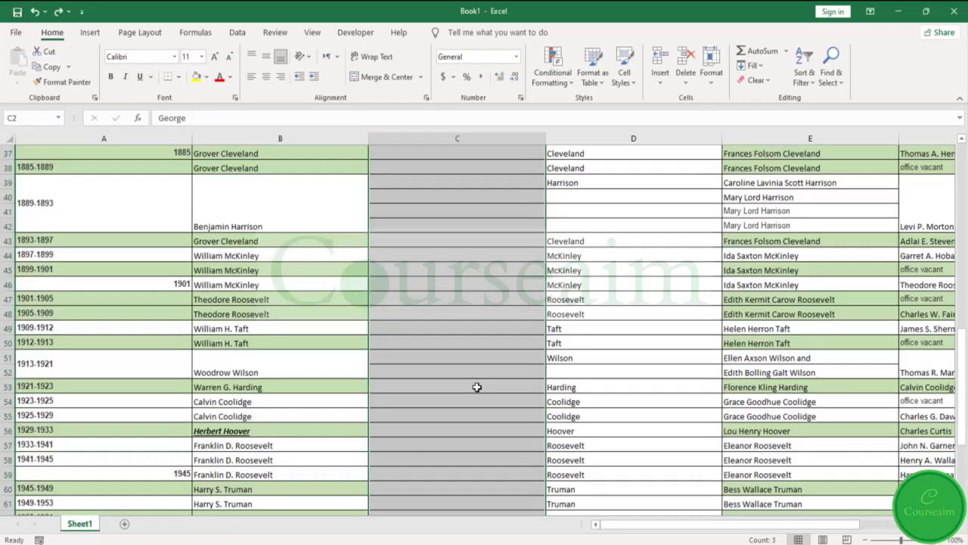
scroll(476, 386, up, 20)
click(752, 65)
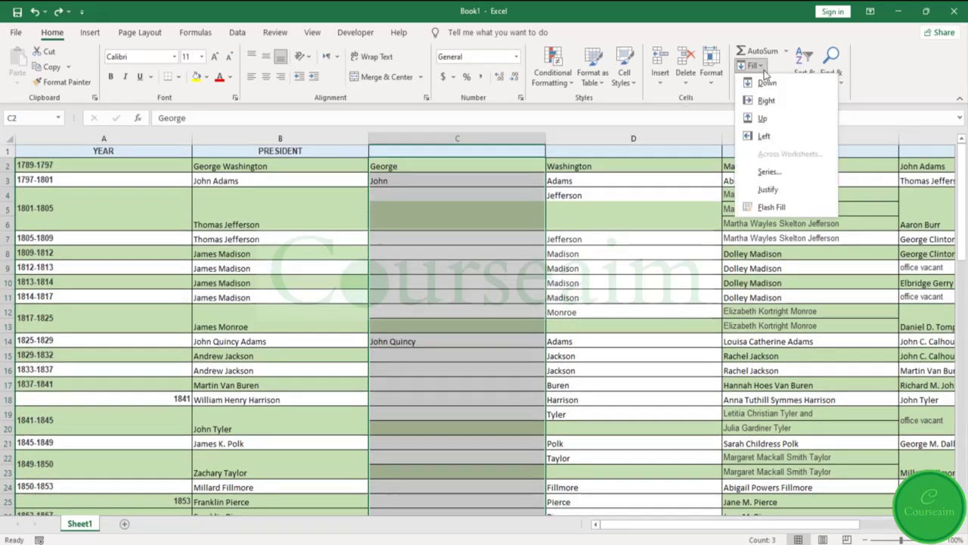
click(766, 209)
scroll(415, 179, down, 6)
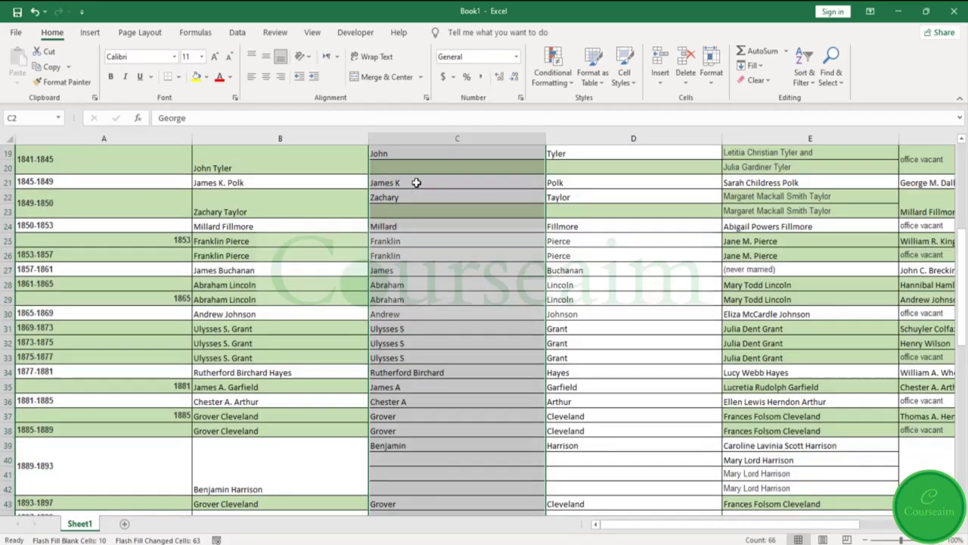
scroll(416, 183, up, 4)
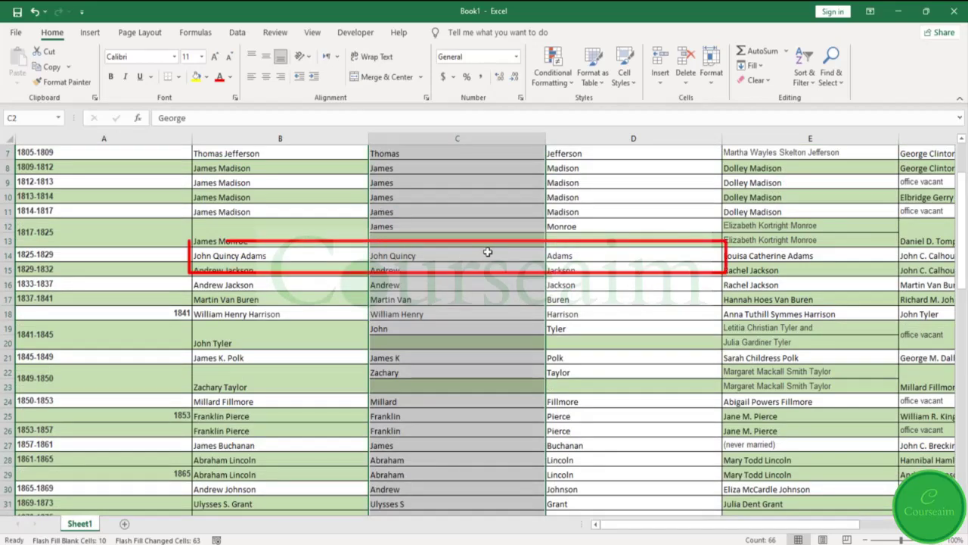
click(454, 256)
scroll(447, 355, up, 1)
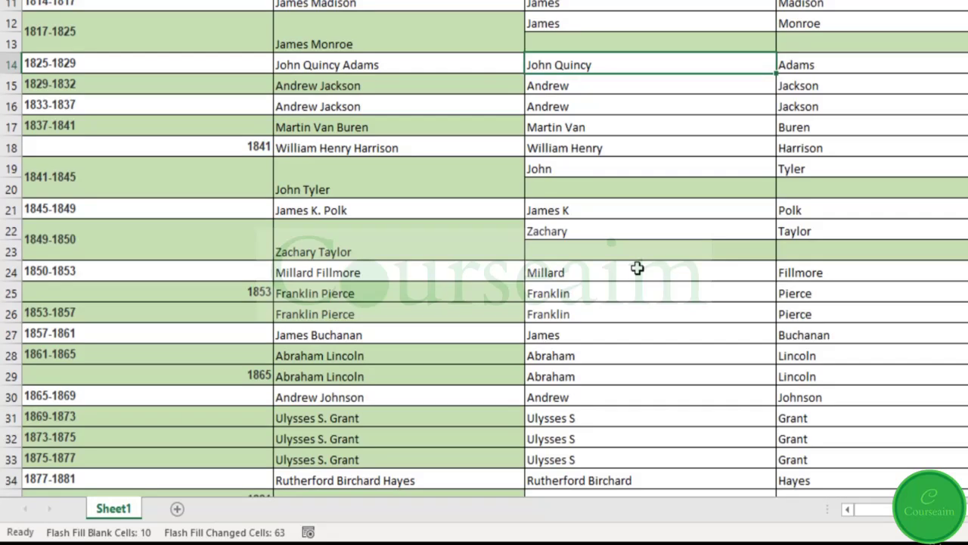
click(311, 209)
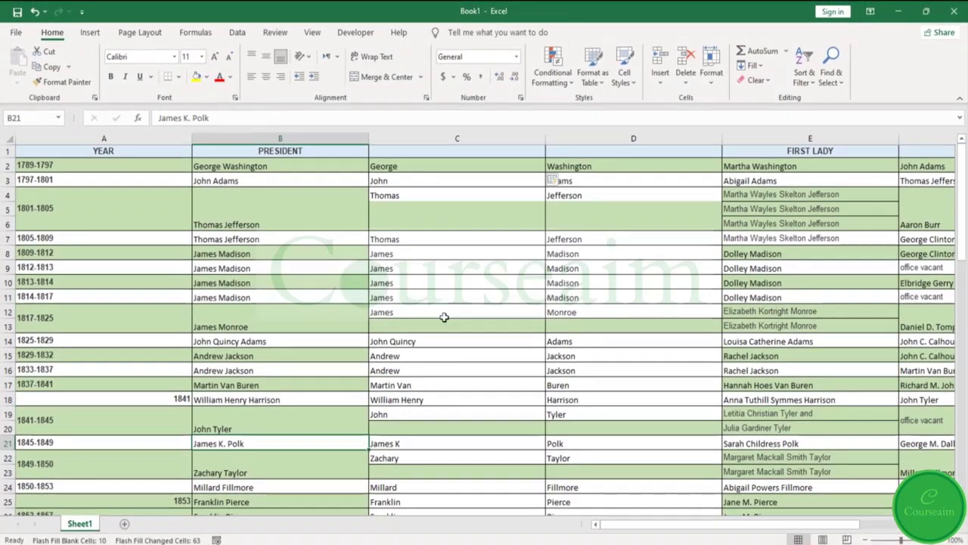
key(ctrl+z)
click(432, 346)
key(Delete)
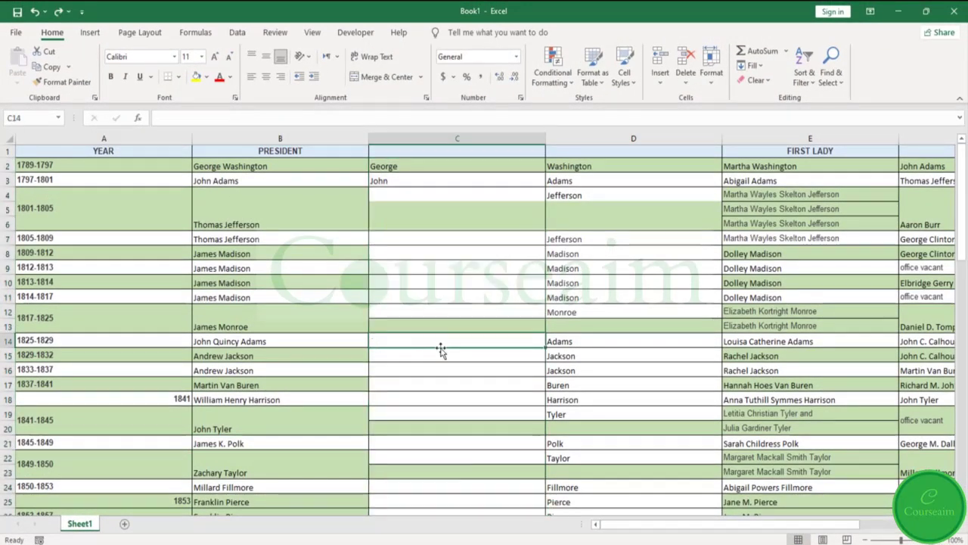
click(421, 443)
text(Johnames K)
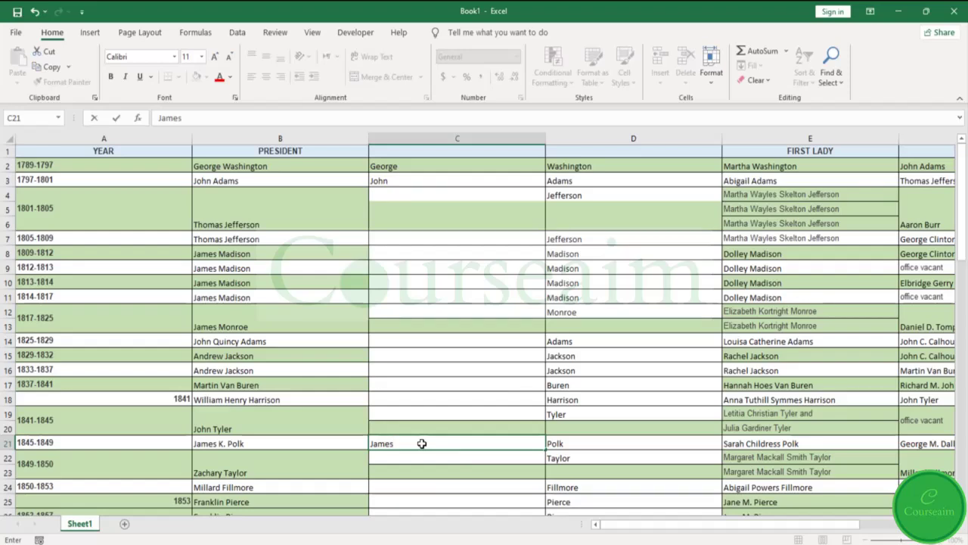
text(.)
- Select column C from C2 down and Flash Fill, giving Ulysses S., James A. and Chester A
drag(461, 171, 471, 337)
scroll(482, 417, down, 20)
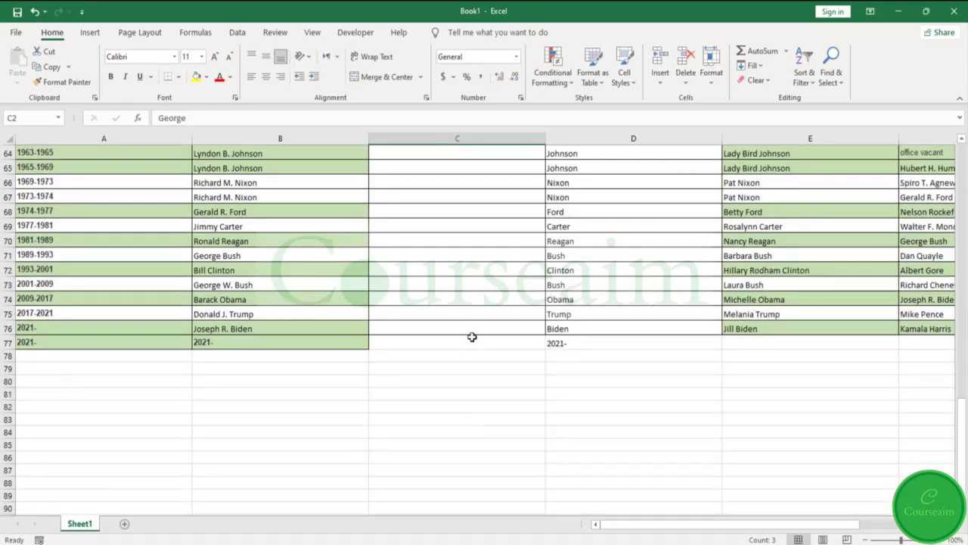
scroll(472, 342, up, 6)
scroll(472, 343, up, 15)
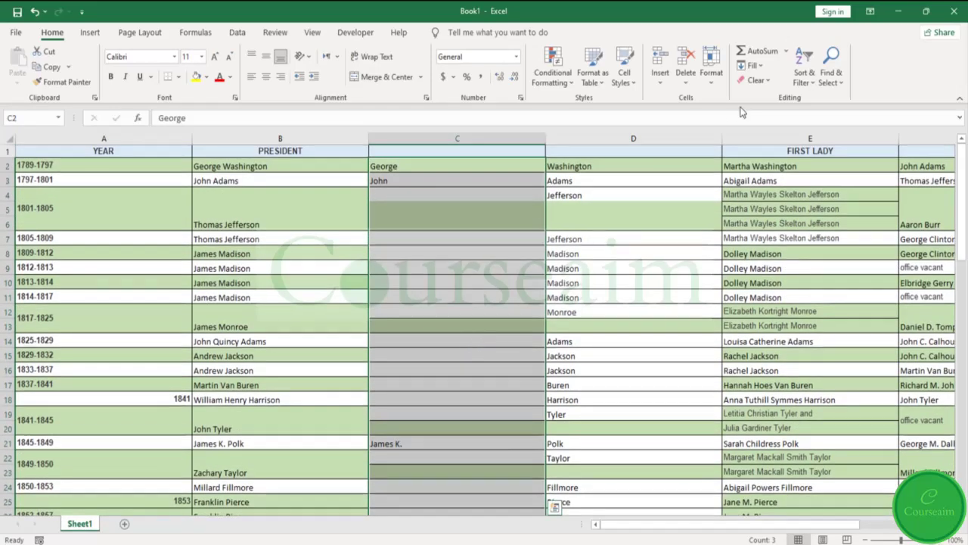
click(759, 68)
click(757, 212)
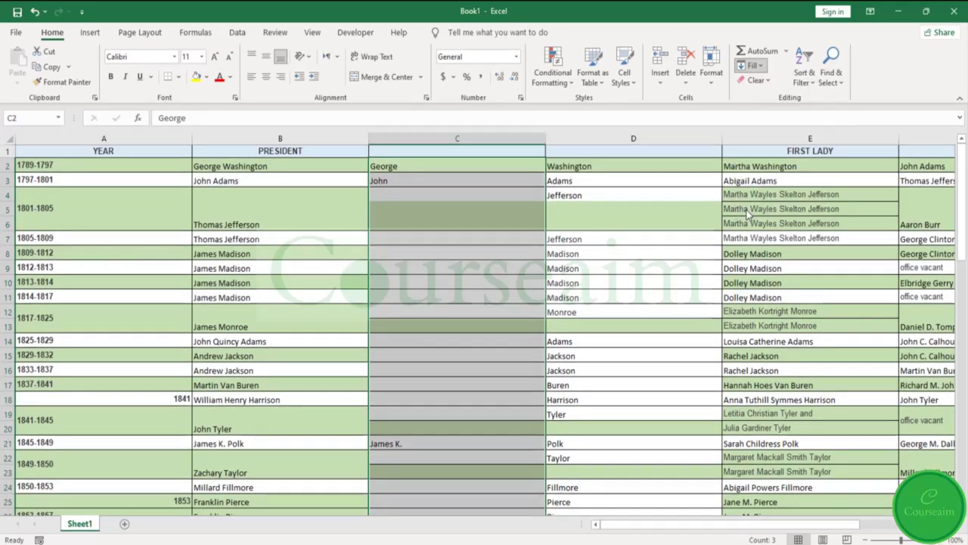
scroll(496, 212, down, 4)
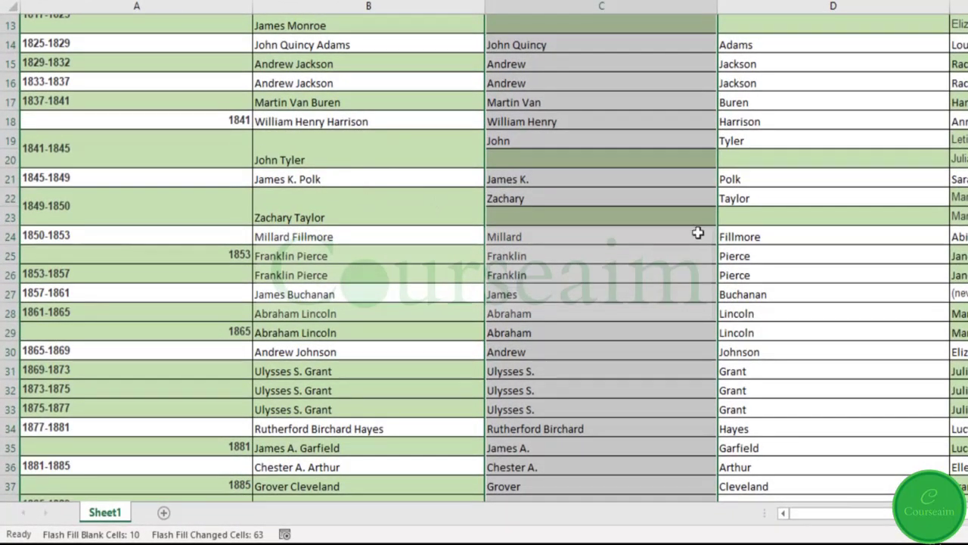
scroll(698, 232, down, 2)
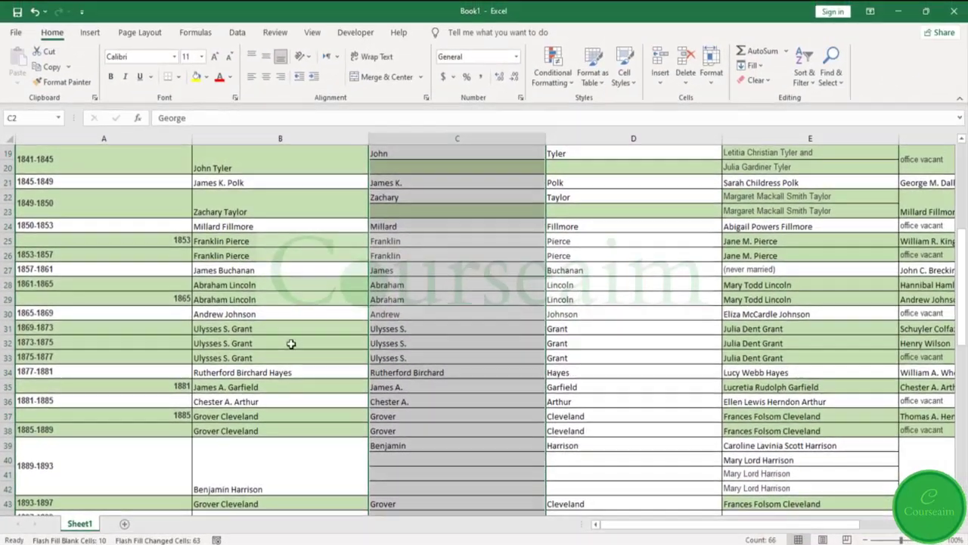
scroll(447, 346, down, 9)
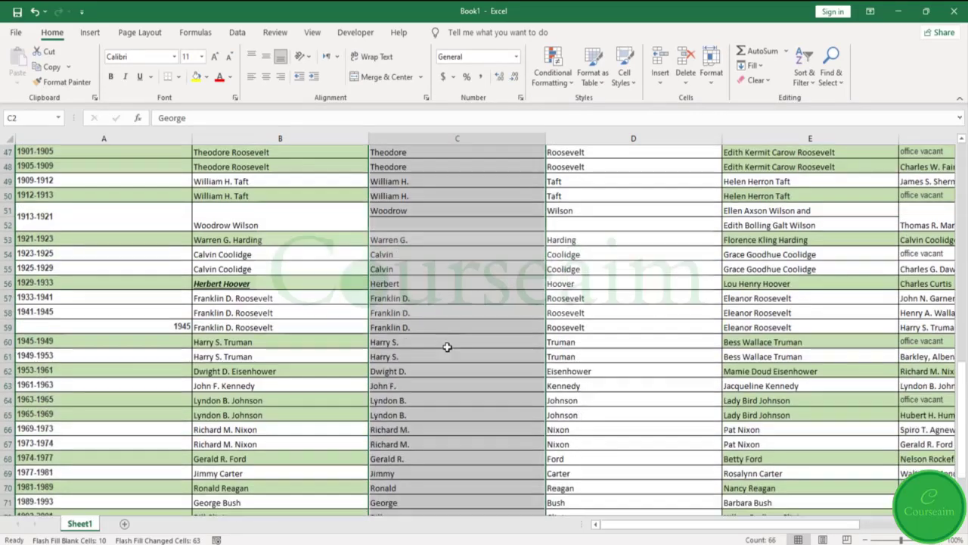
scroll(447, 346, down, 6)
scroll(447, 346, up, 16)
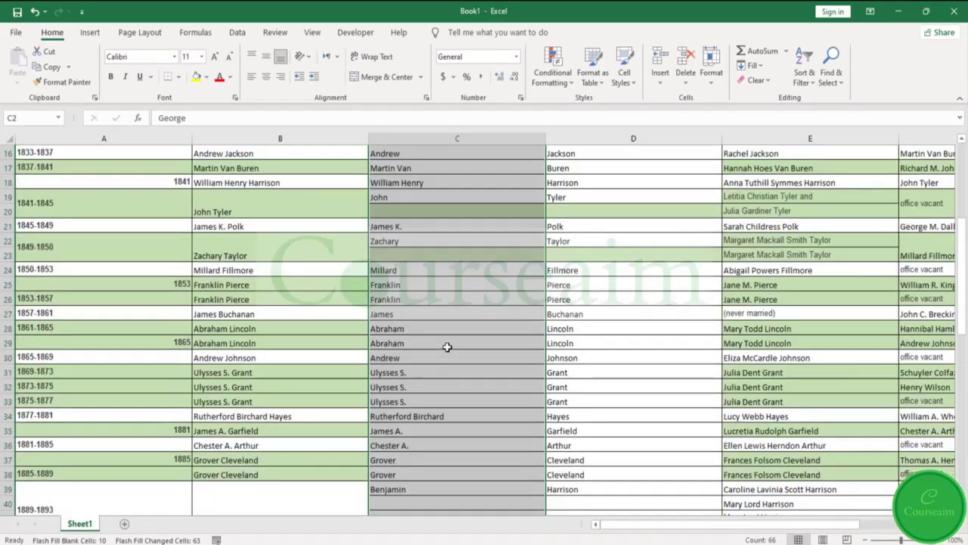
scroll(447, 346, up, 5)
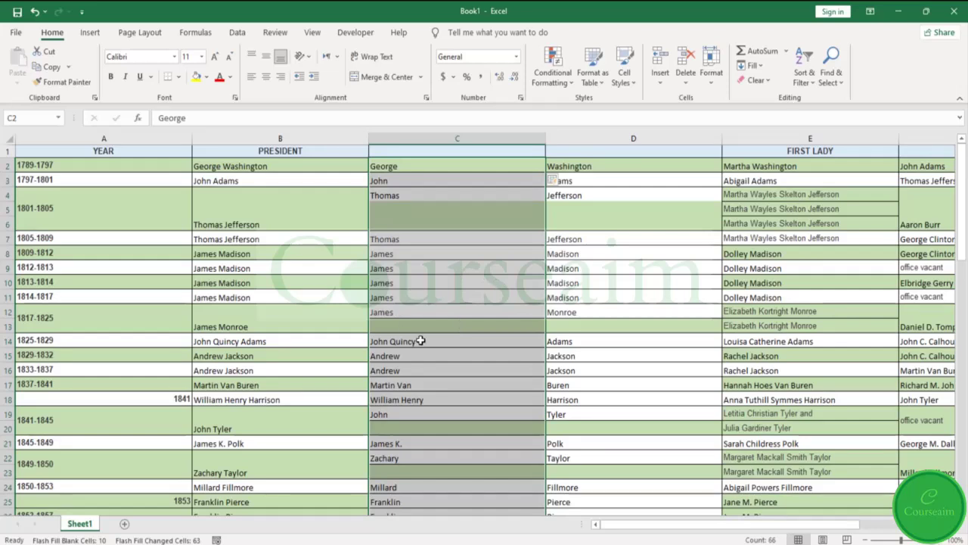